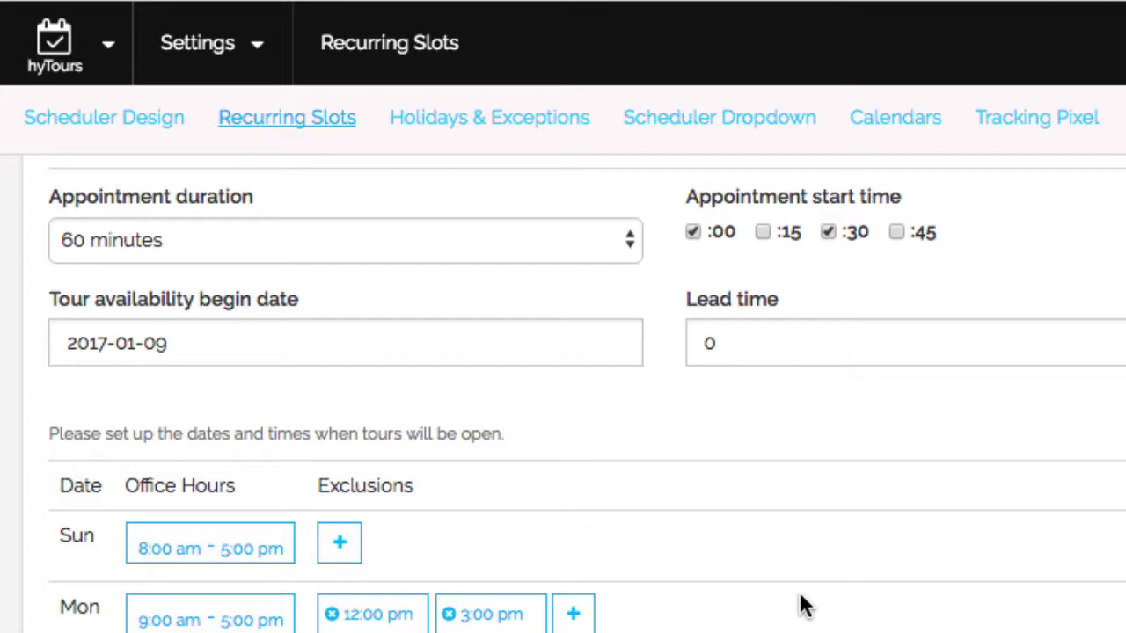
Step: Review the appointment duration options, keeping 60 minutes, and browse the tour availability begin date calendar through April 2017 without changing the date
left_click(546, 243)
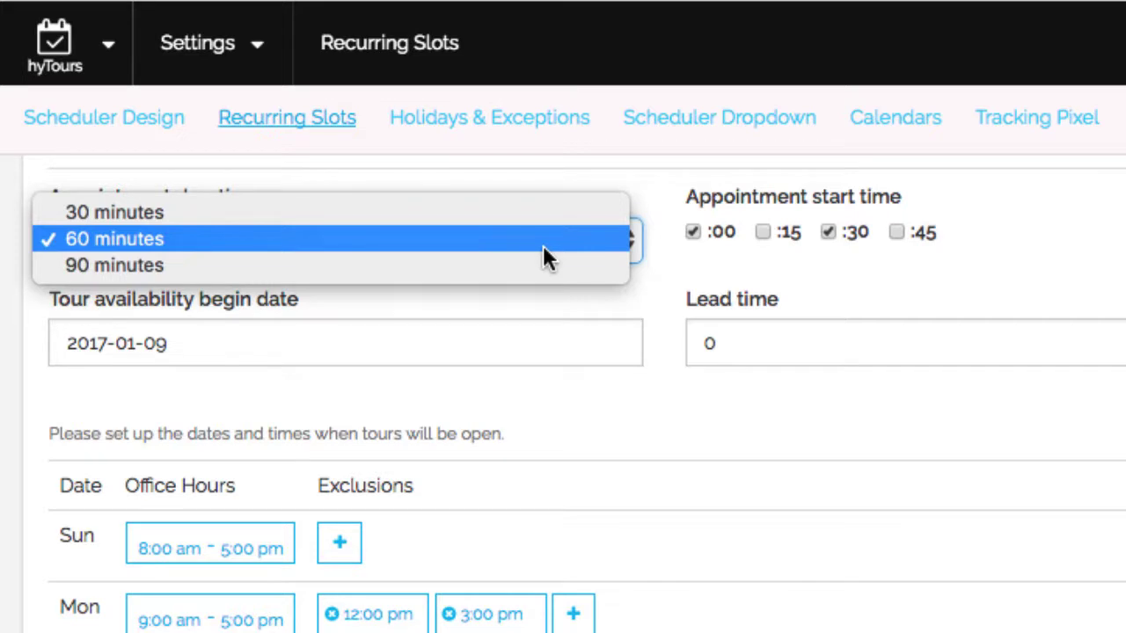
left_click(543, 246)
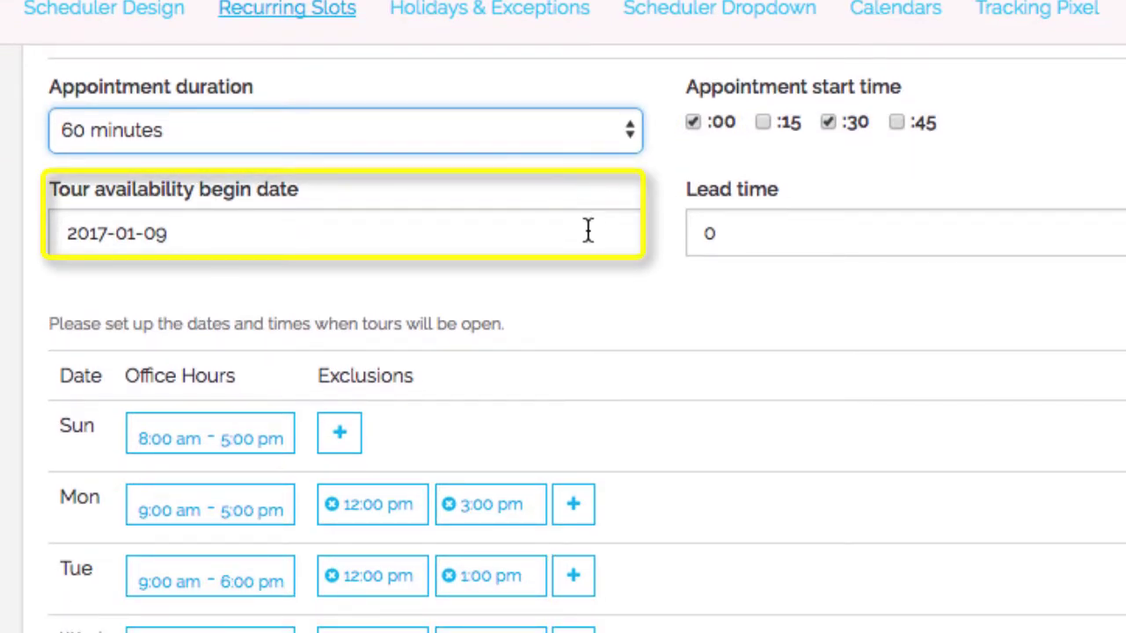
left_click(587, 231)
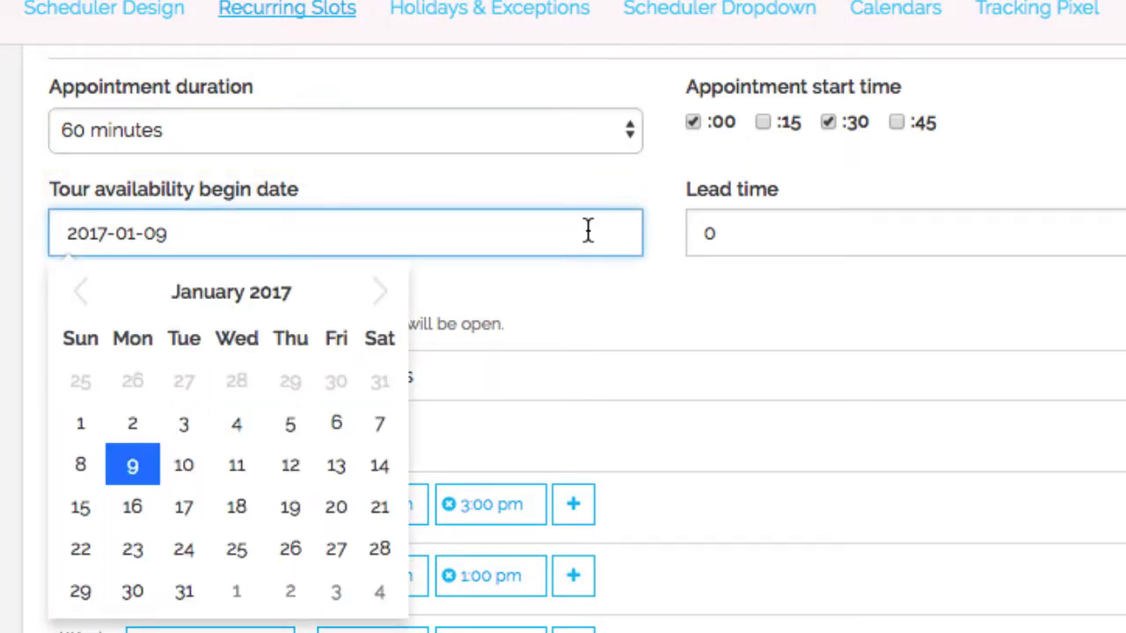
left_click(392, 303)
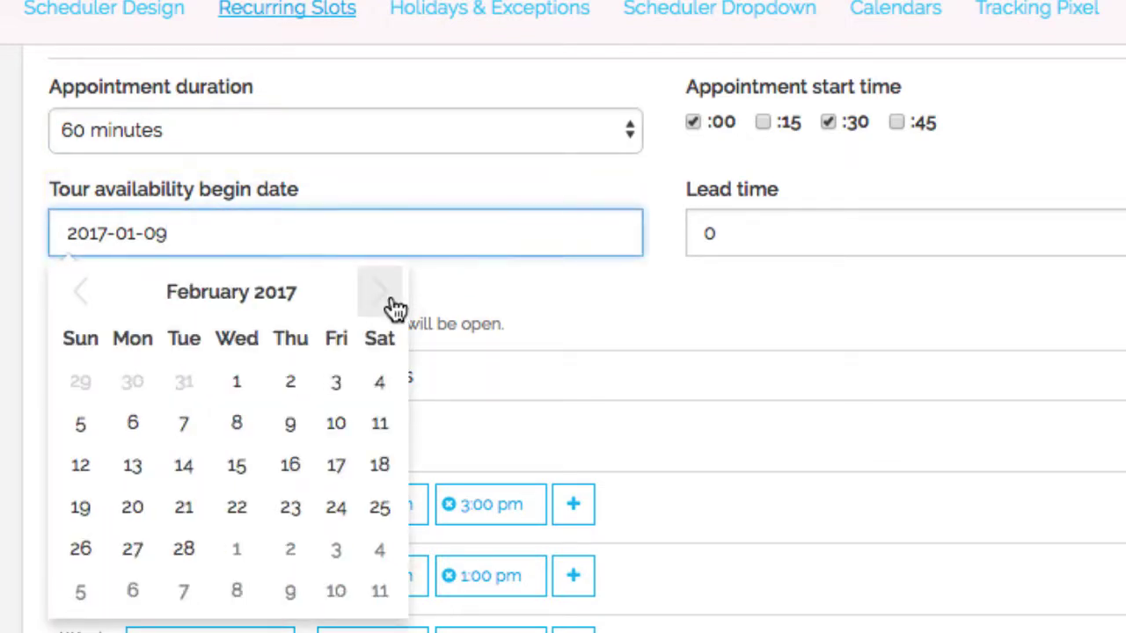
left_click(393, 307)
left_click(393, 306)
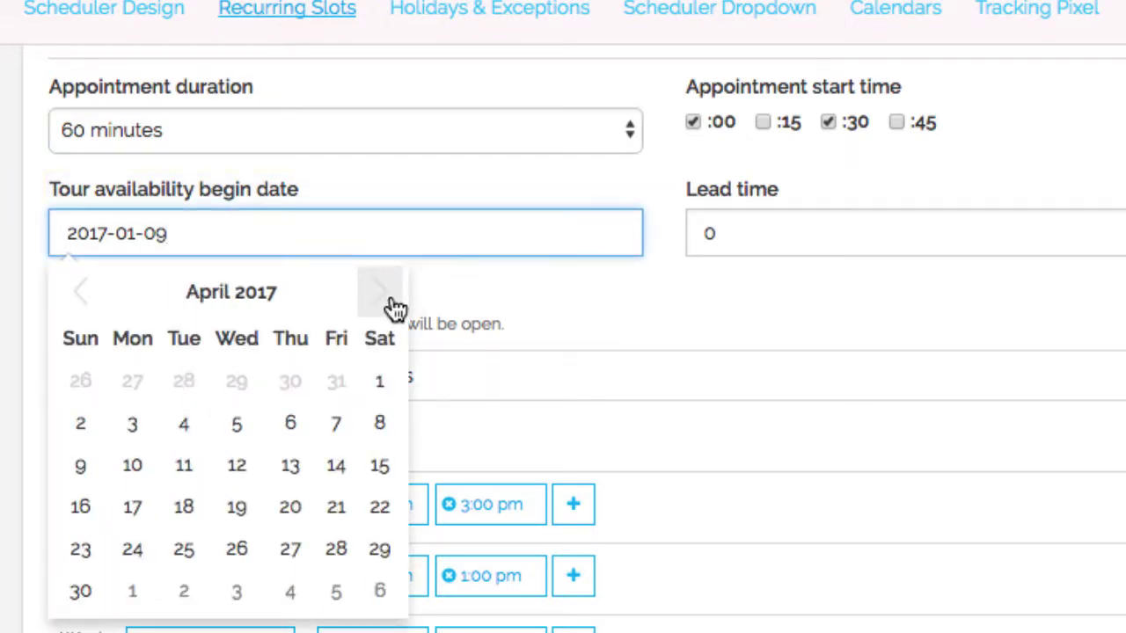
left_click(508, 283)
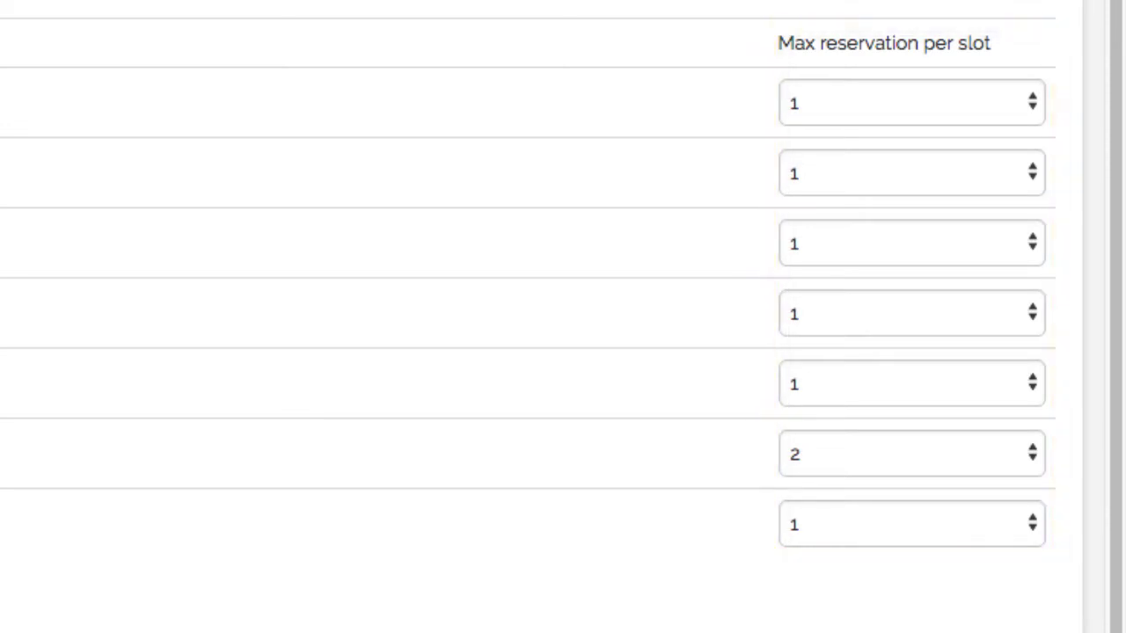
Step: Open the choices for Sunday's maximum reservations per slot
left_click(1031, 101)
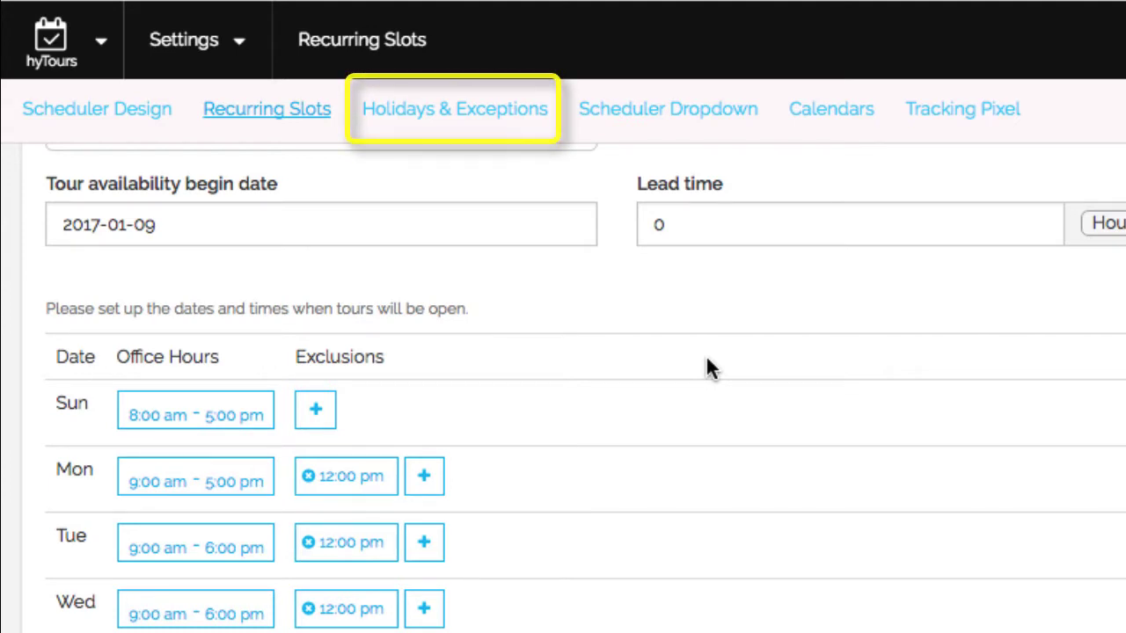
Step: Add a holiday dated 2017-12-25 on the Holidays & Exceptions page
left_click(501, 118)
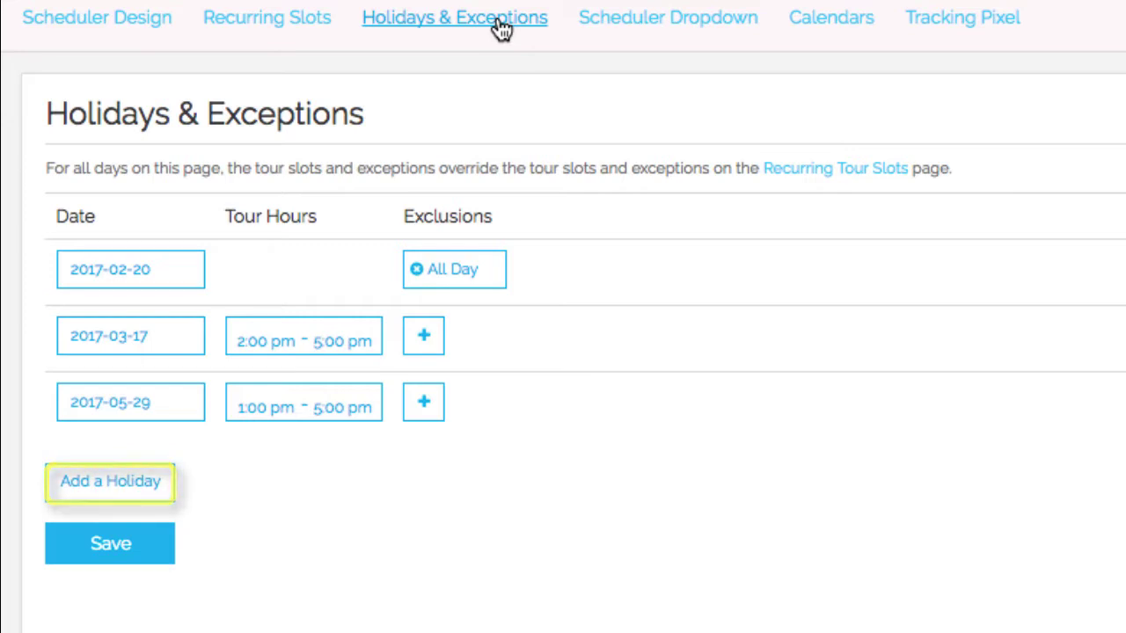
left_click(131, 493)
left_click(146, 468)
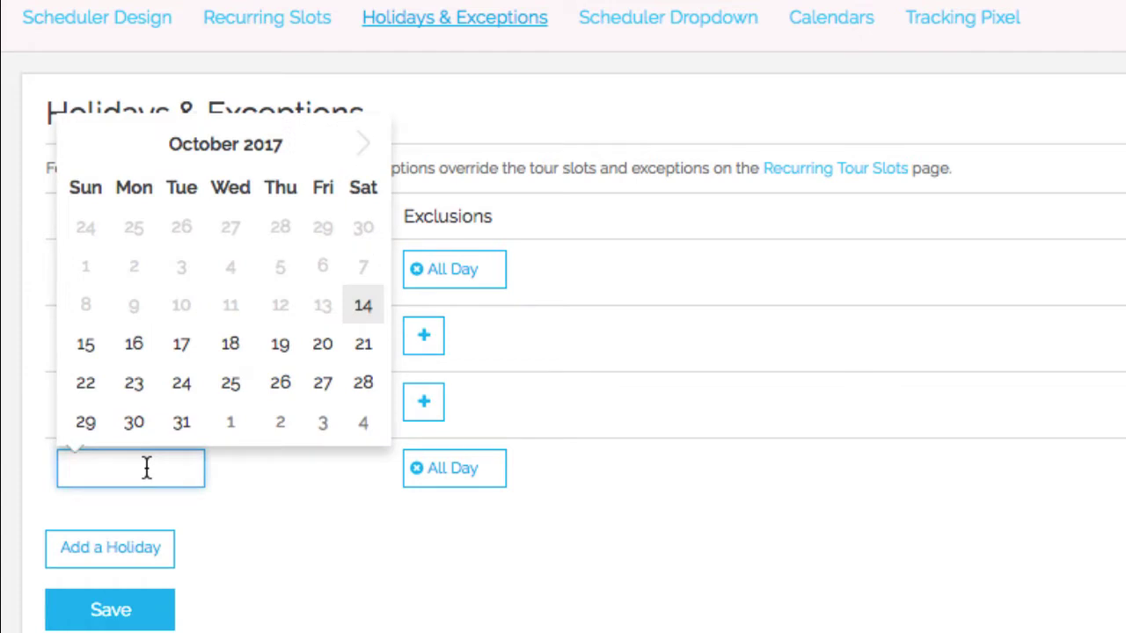
left_click(363, 144)
left_click(363, 144)
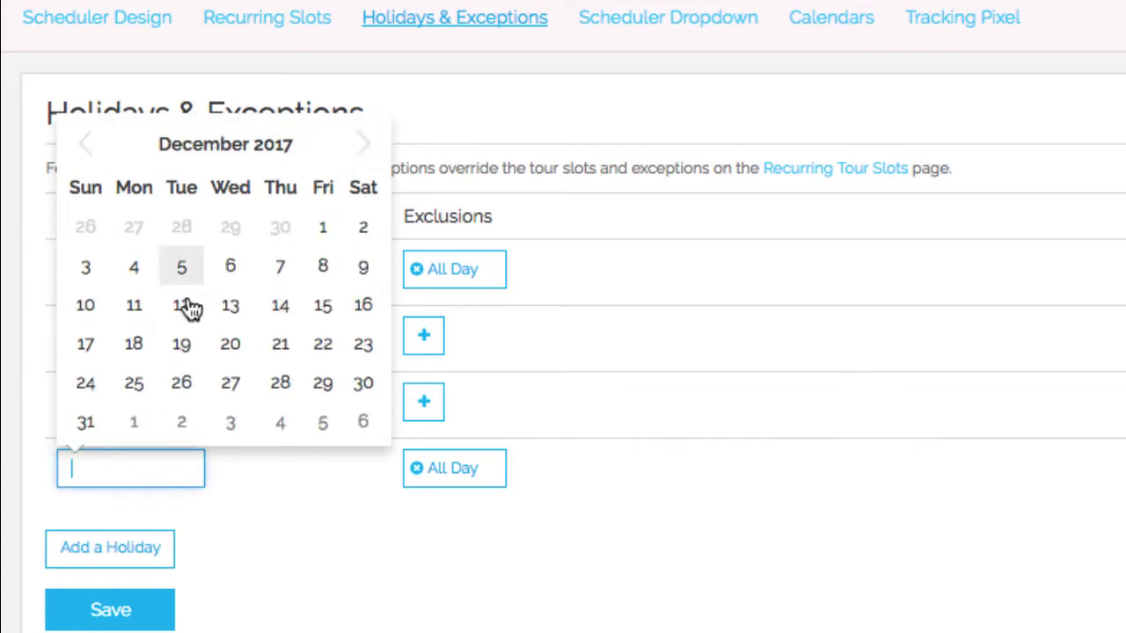
left_click(135, 384)
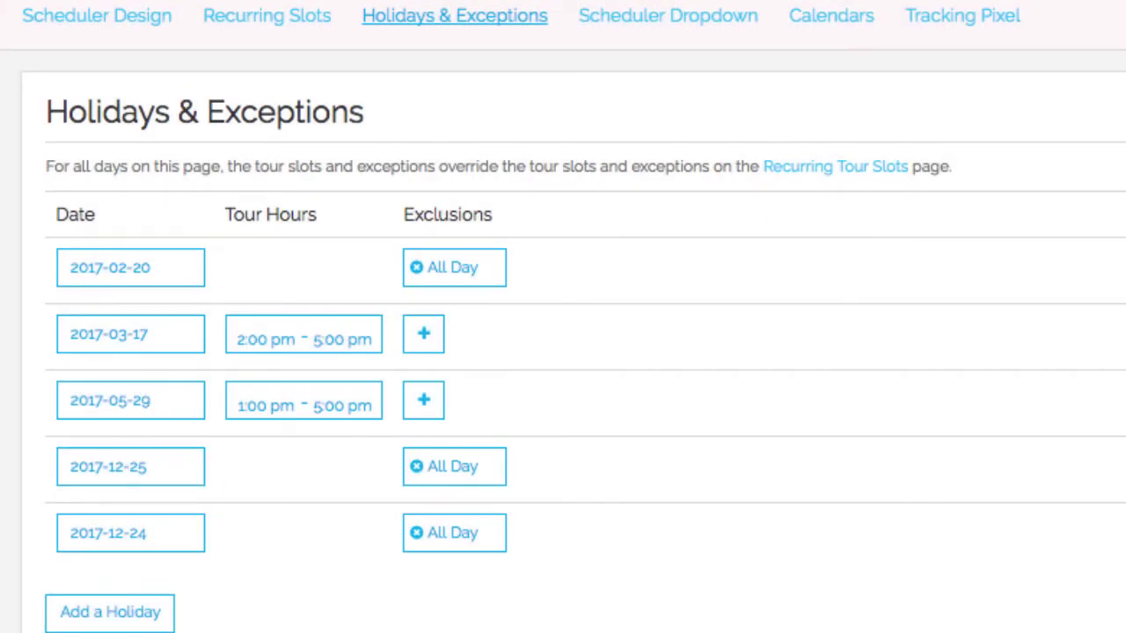
Step: Remove the all-day exclusion from the 2017-12-24 holiday and set its tour hours to start at 10:00 am
scroll(827, 630, "down", 2)
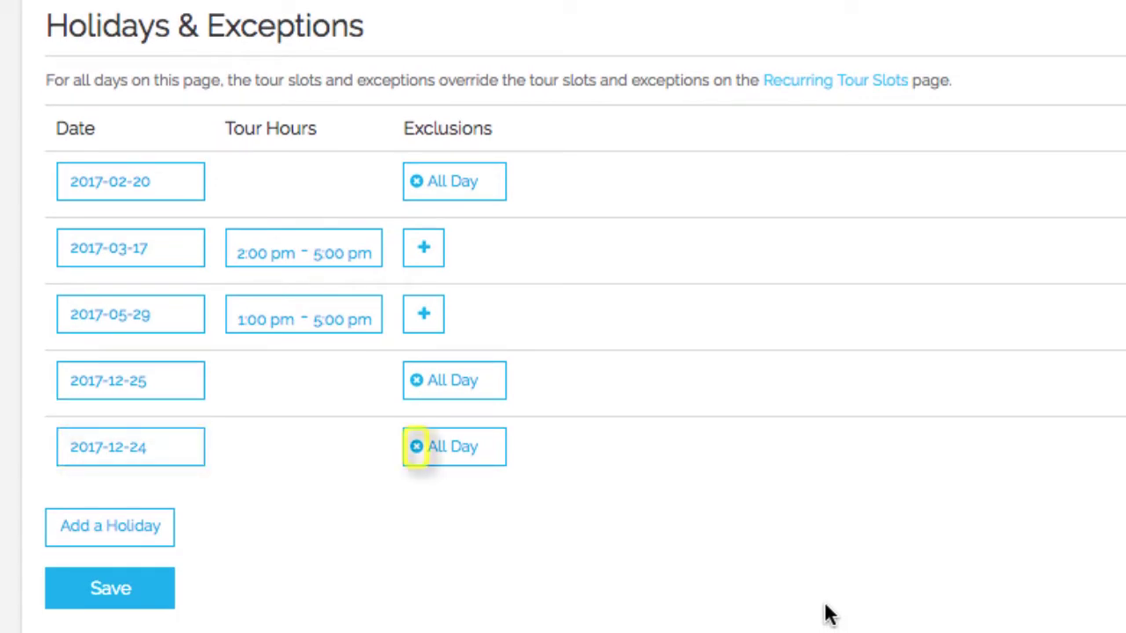
left_click(421, 450)
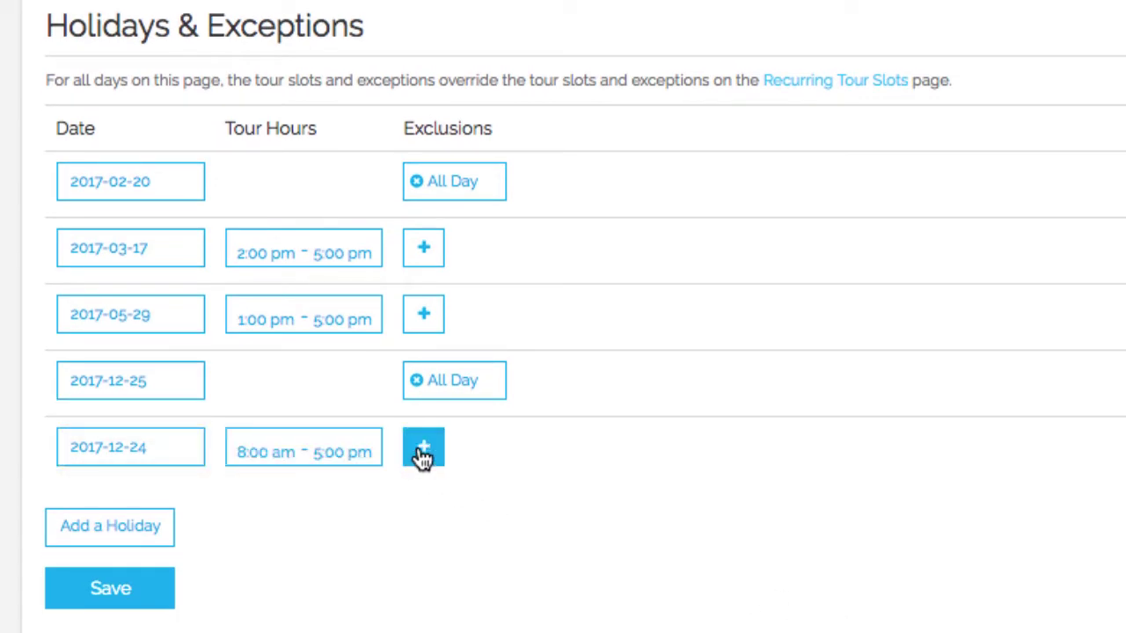
left_click(249, 459)
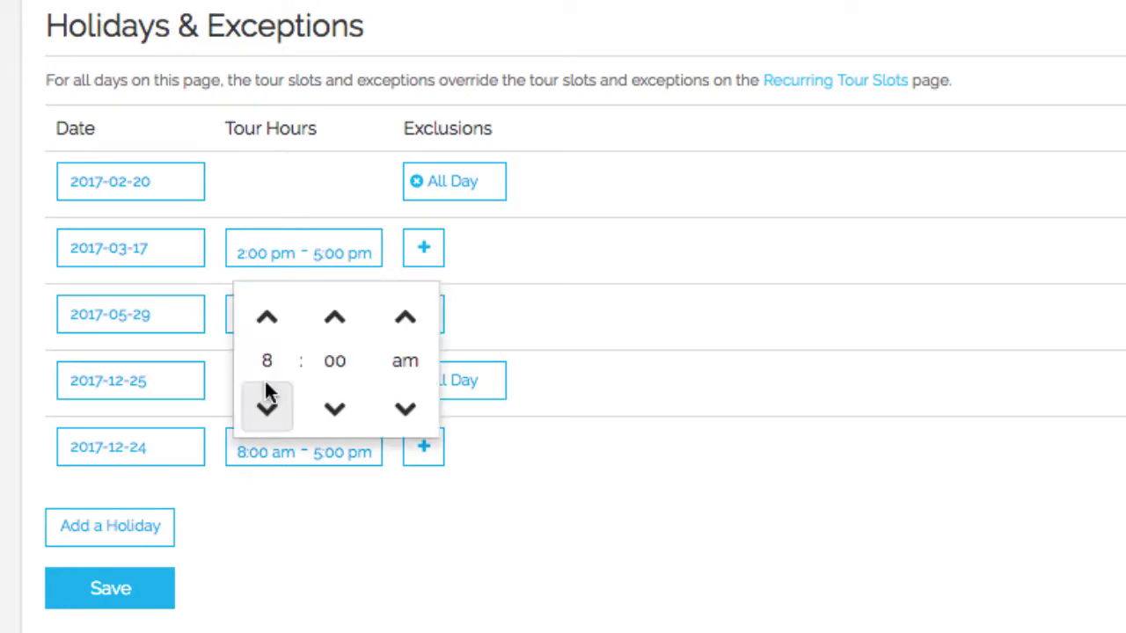
left_click(269, 318)
left_click(270, 321)
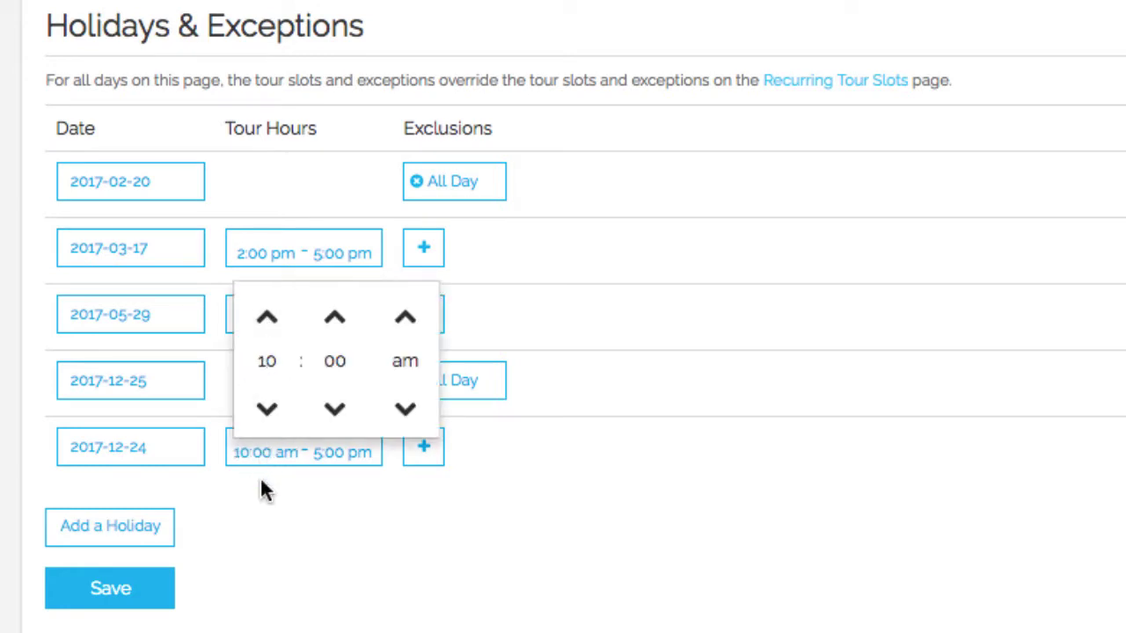
left_click(326, 482)
Step: Set the end of the 2017-12-24 tour hours to 4:00 pm
left_click(330, 456)
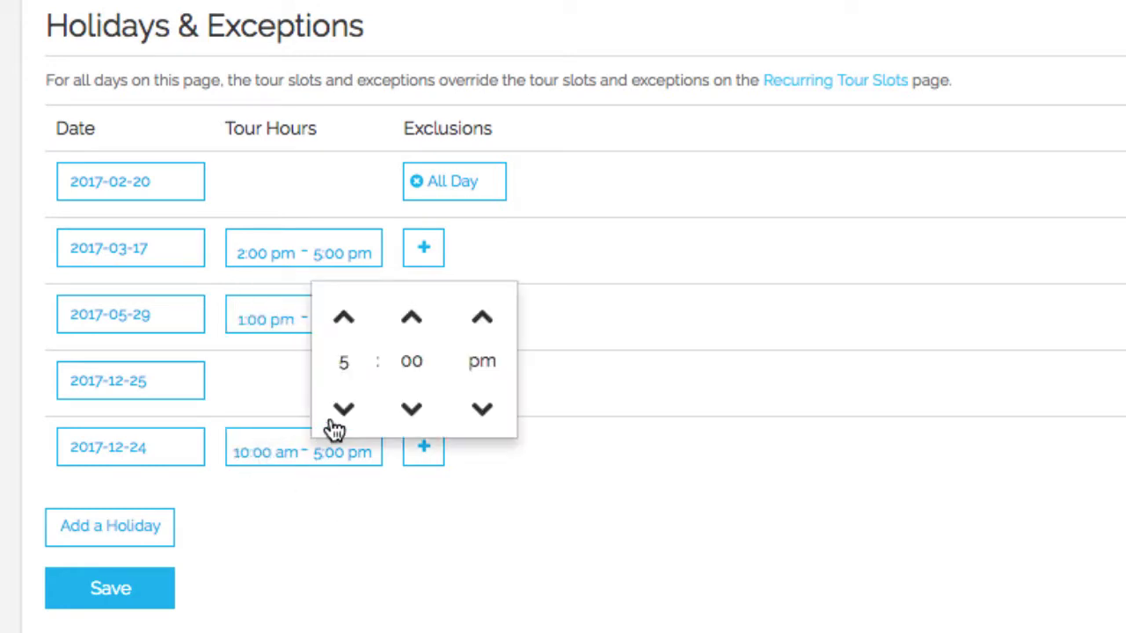
left_click(350, 320)
left_click(348, 412)
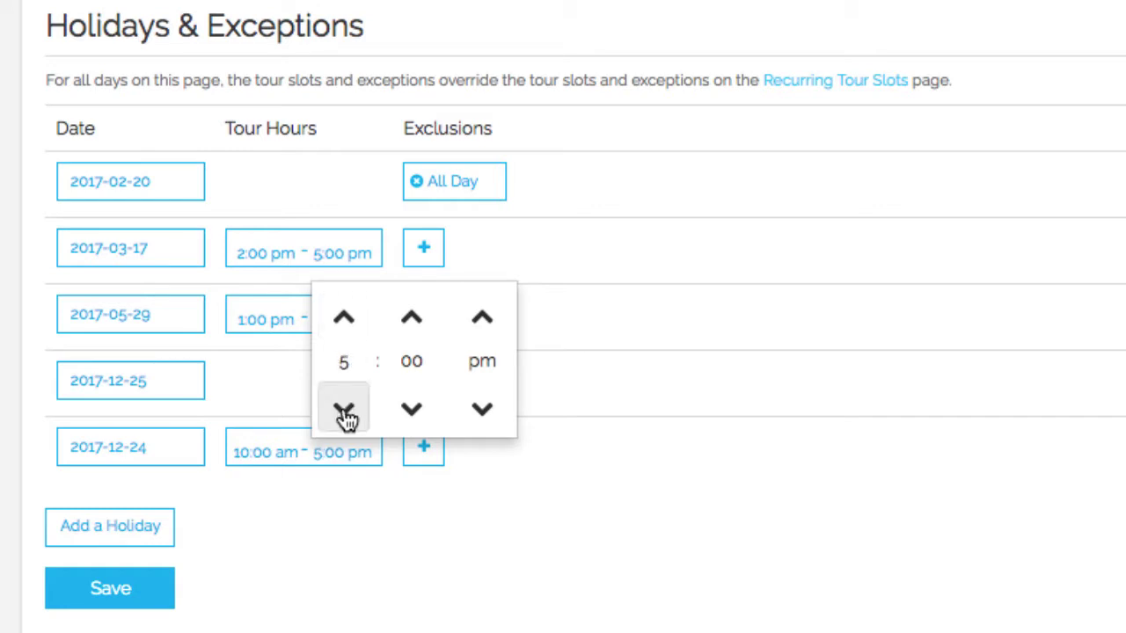
left_click(348, 412)
left_click(393, 540)
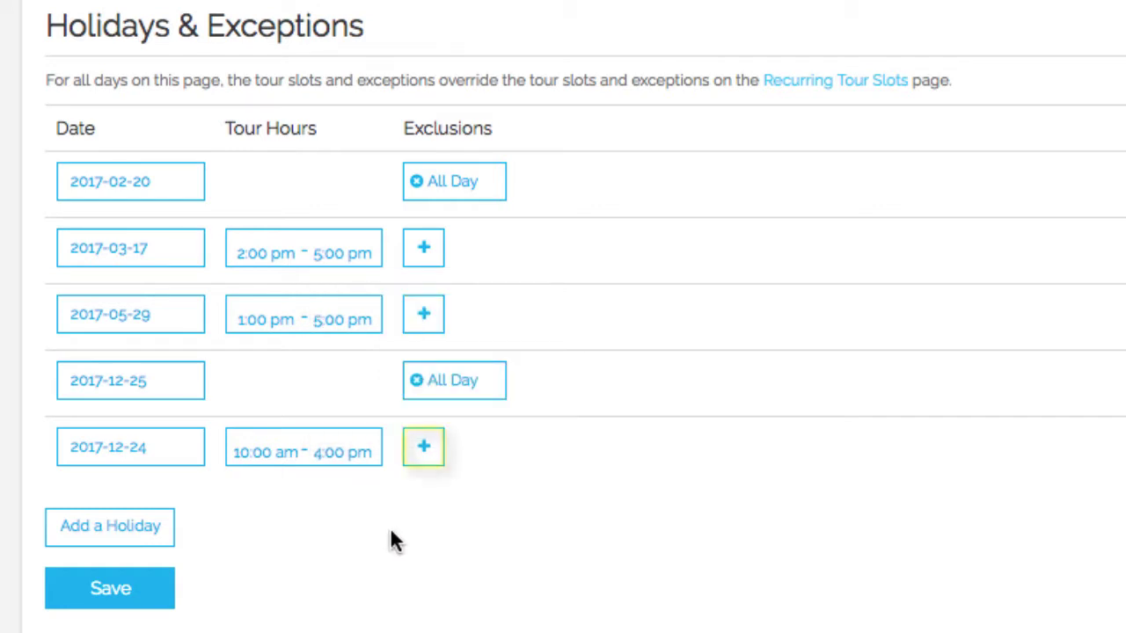
Step: Exclude the 12:00 pm slot from the 2017-12-24 tour hours
left_click(426, 457)
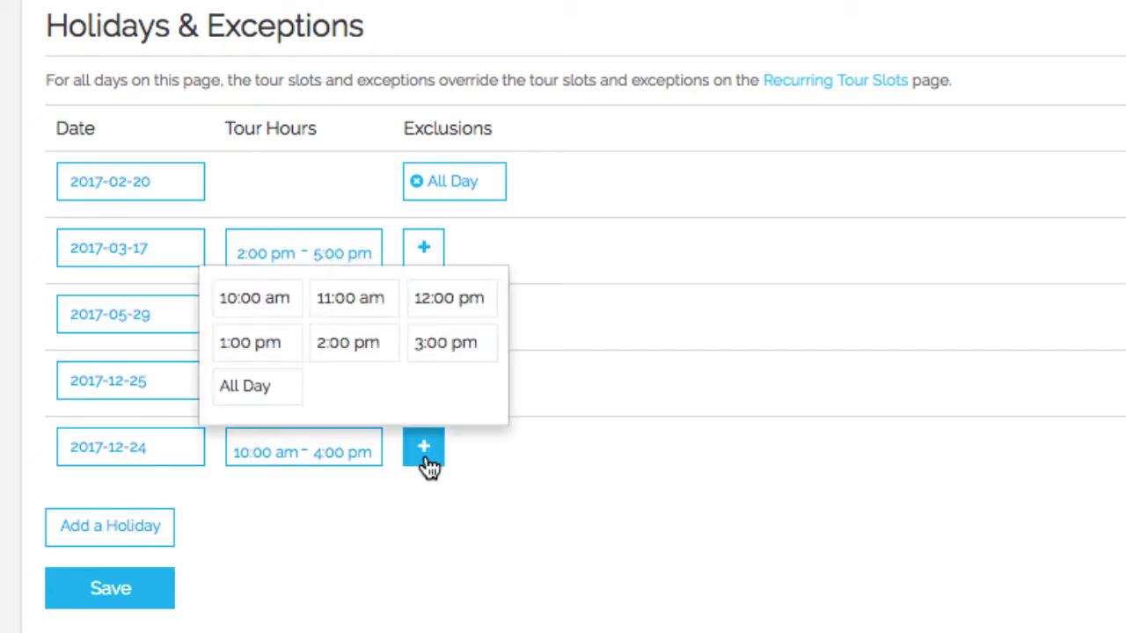
left_click(459, 304)
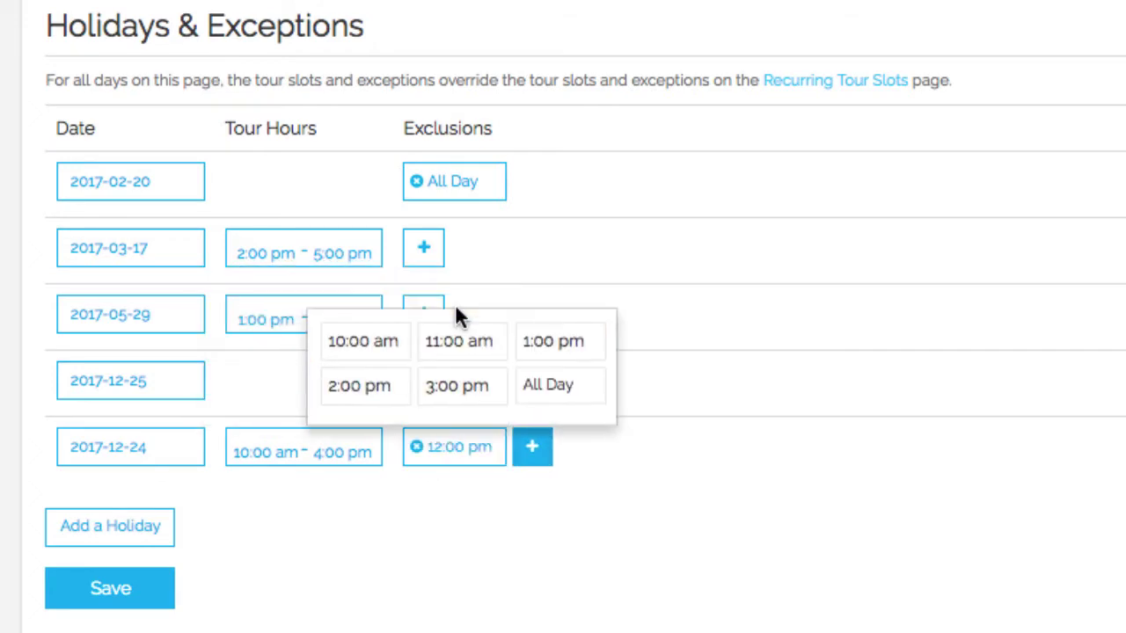
left_click(539, 574)
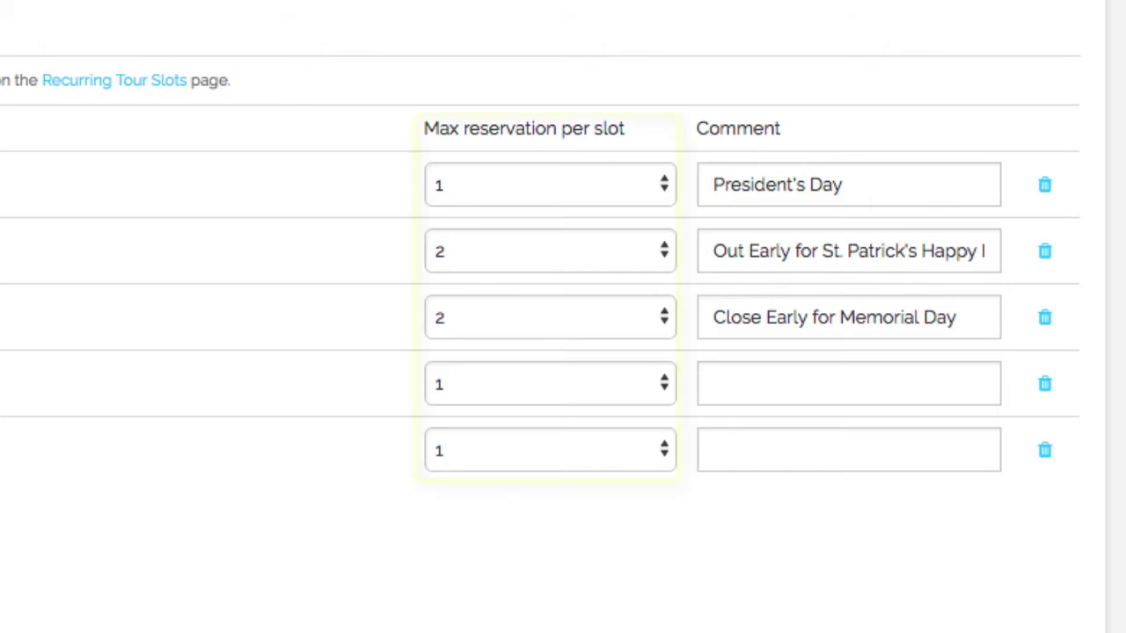
Step: Keep the 2017-12-24 maximum at 1 reservation per slot and enter the comment "Closed for Christmas" for the 2017-12-25 holiday
left_click(591, 446)
left_click(728, 516)
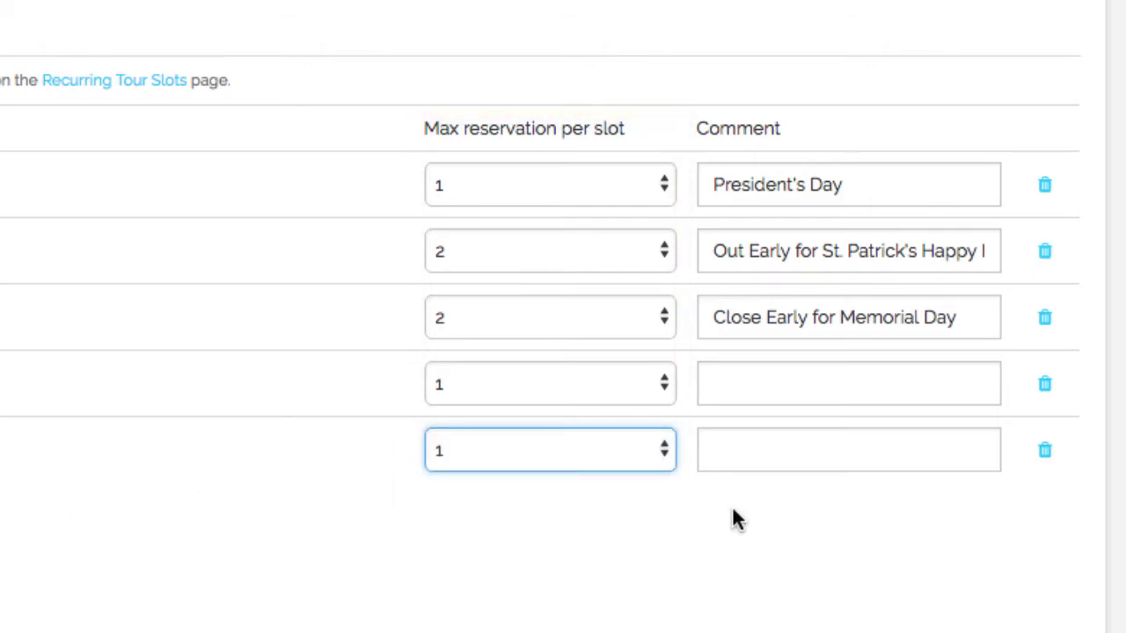
left_click(755, 398)
type("C")
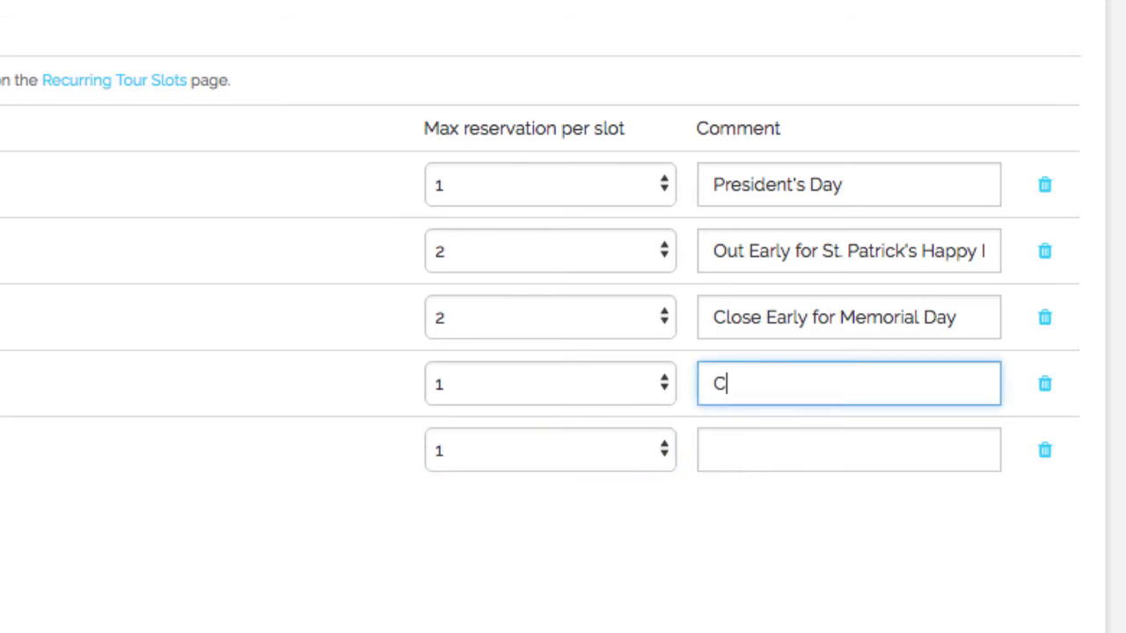
type("losed for Christmas")
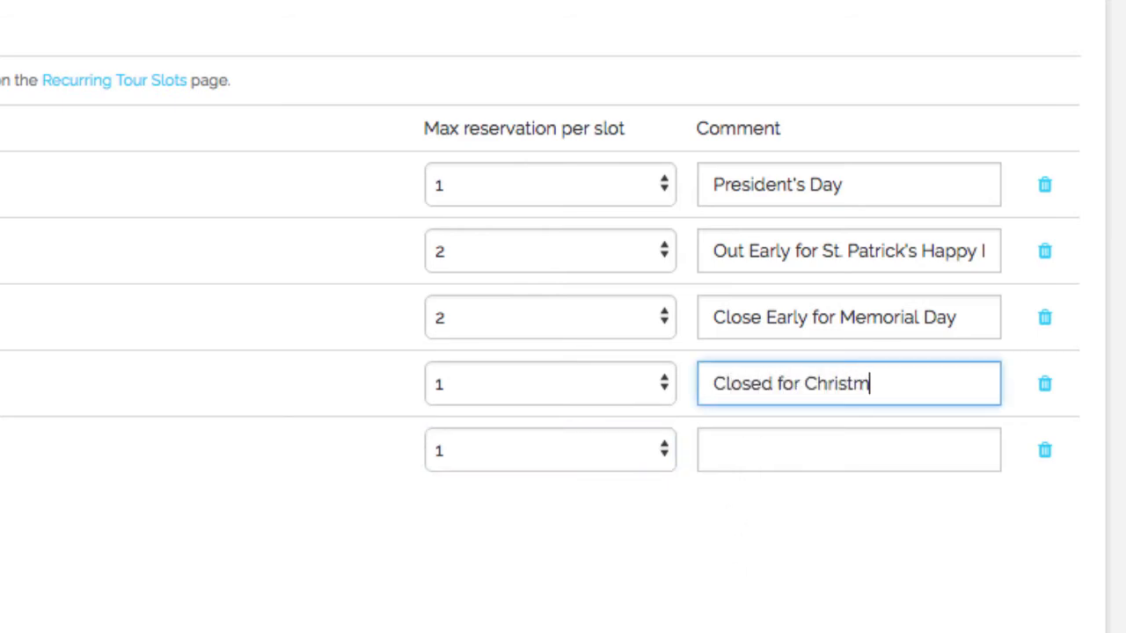